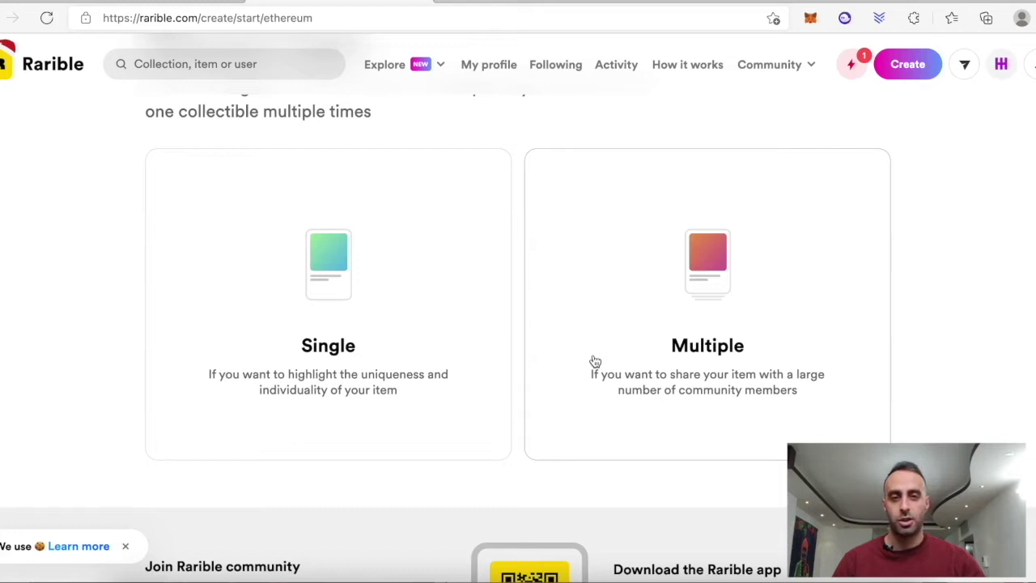
# Start a single item on Ethereum and upload the "Yellow and Or...humbnail.png" image from Downloads
pyautogui.click(413, 360)
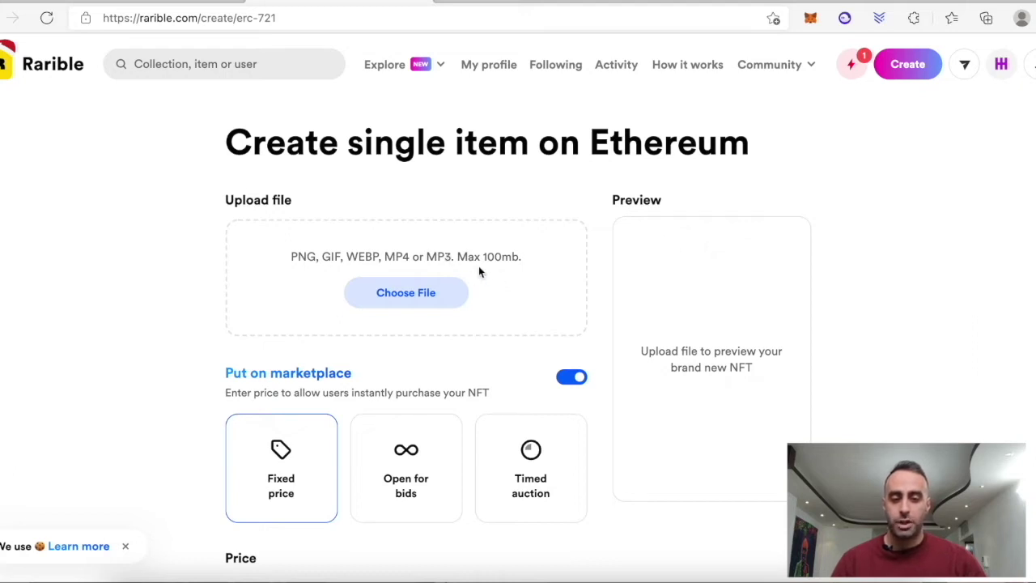
pyautogui.click(434, 293)
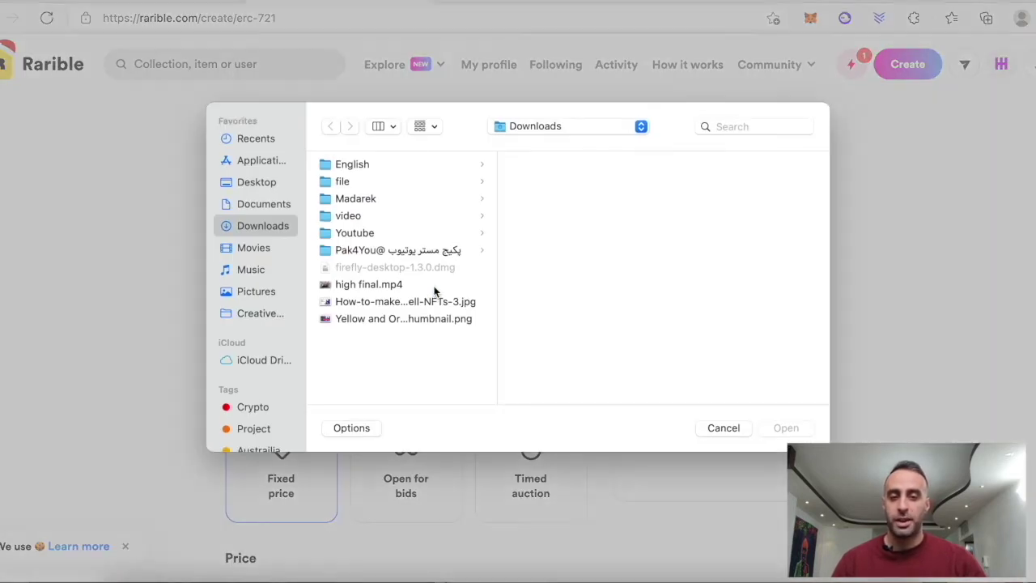
pyautogui.doubleClick(389, 320)
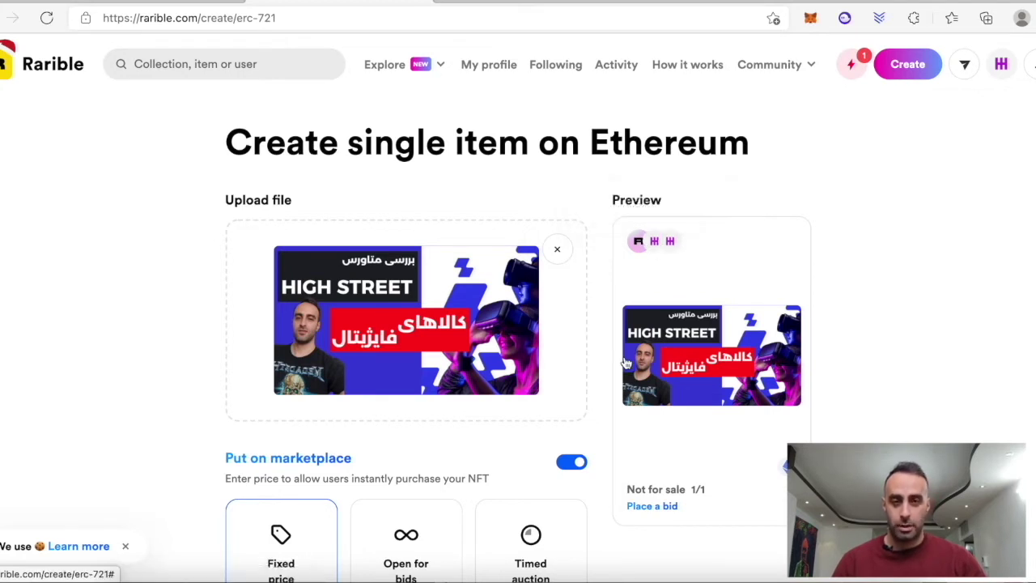
# Try switching the Put on marketplace option off, then turn it back on
pyautogui.scroll(-2, 624, 361)
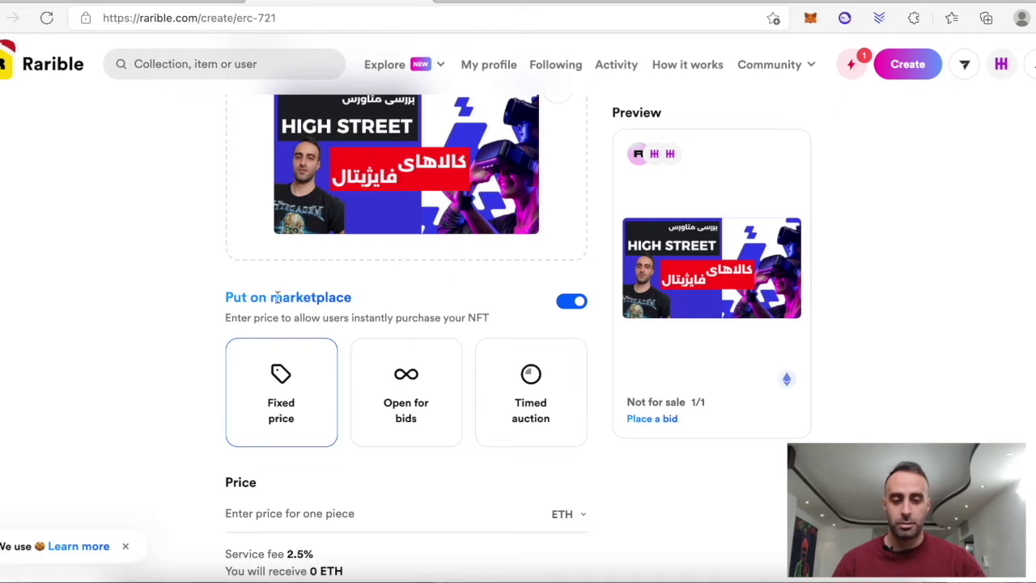
pyautogui.click(571, 303)
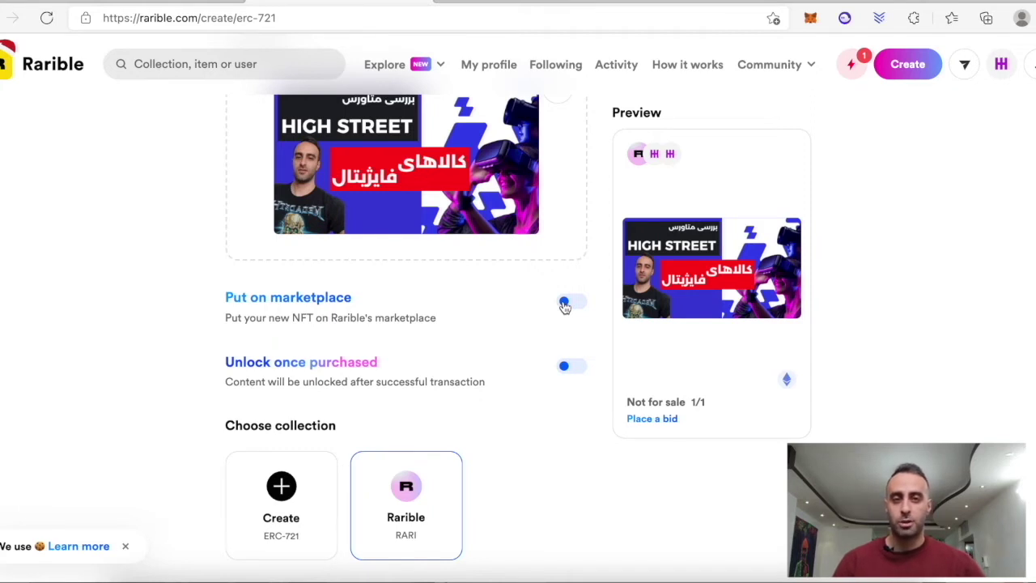
pyautogui.click(564, 303)
pyautogui.click(564, 302)
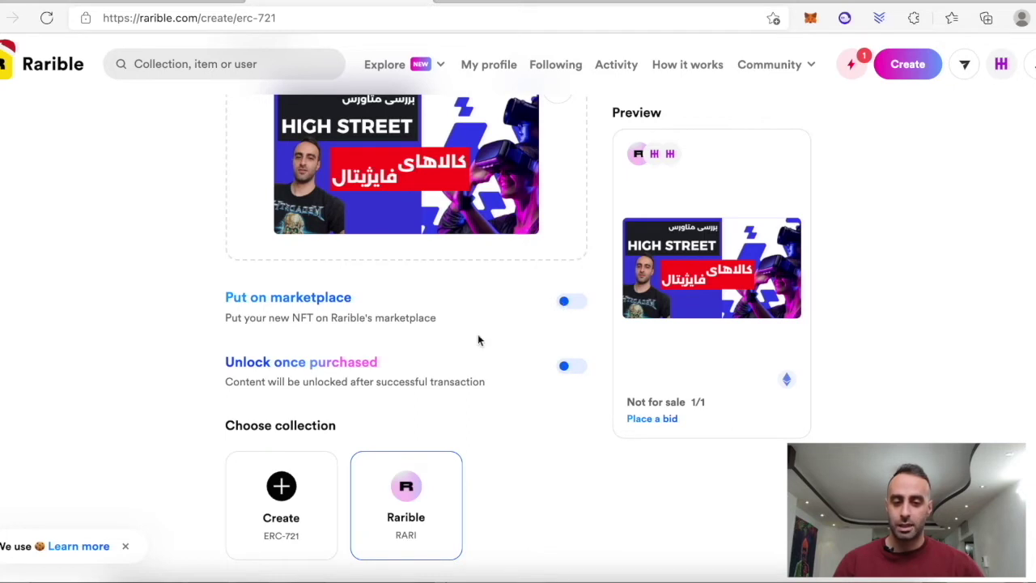
pyautogui.scroll(-2, 472, 396)
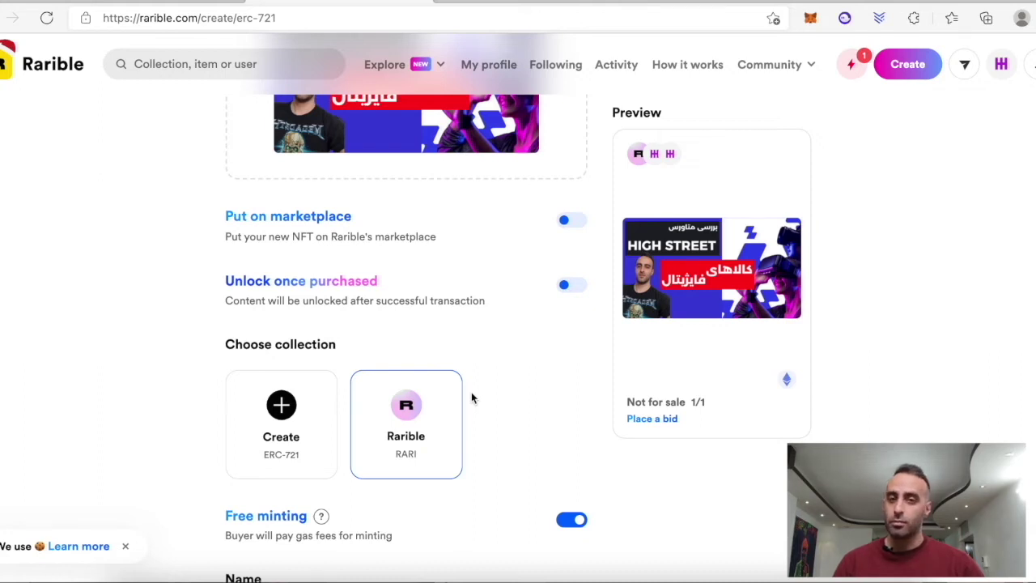
pyautogui.scroll(-1, 472, 397)
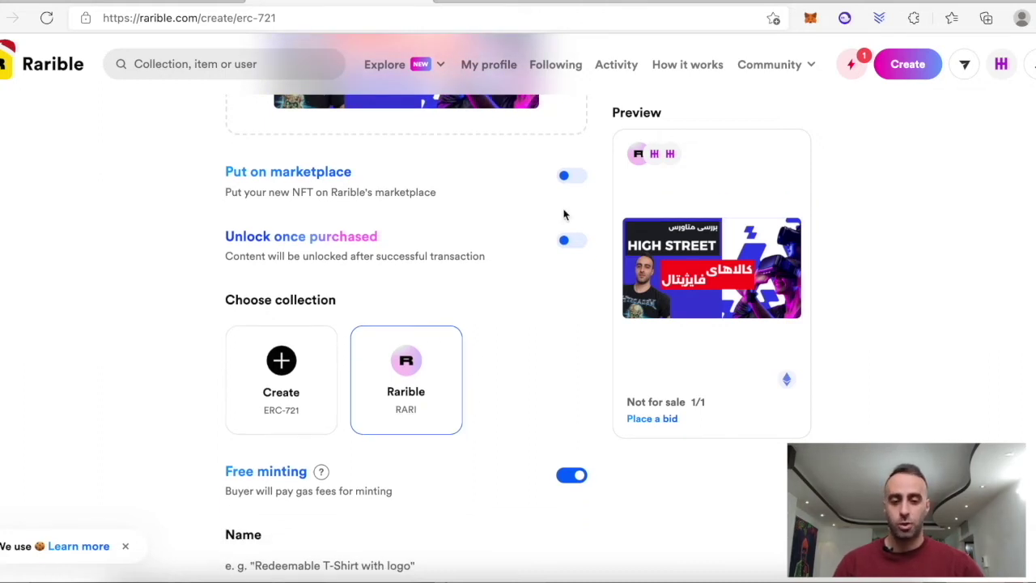
pyautogui.click(568, 178)
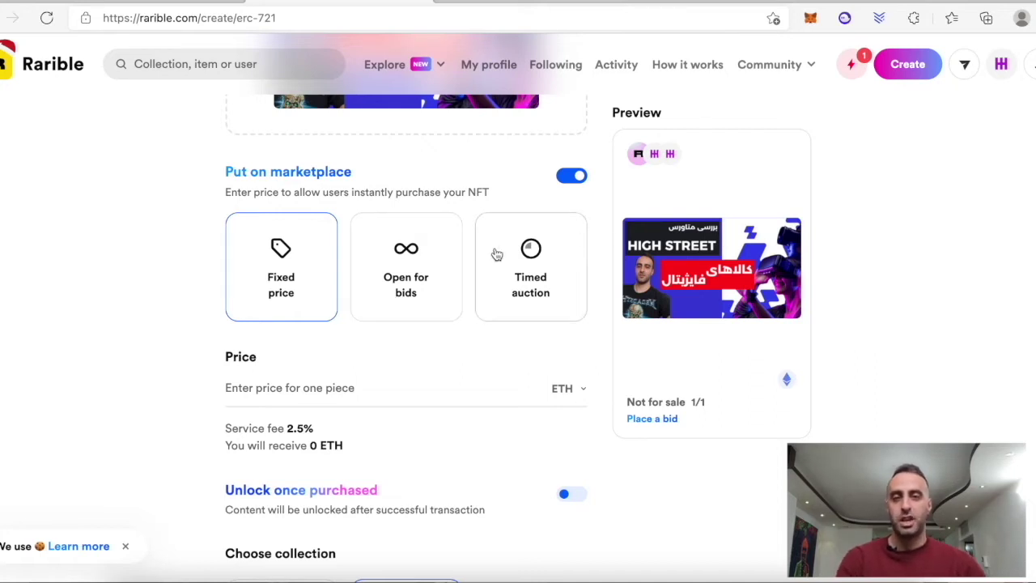
# Set the fixed price for one piece to 1 ETH and check the service fee and amount received
pyautogui.click(339, 382)
pyautogui.write('1')
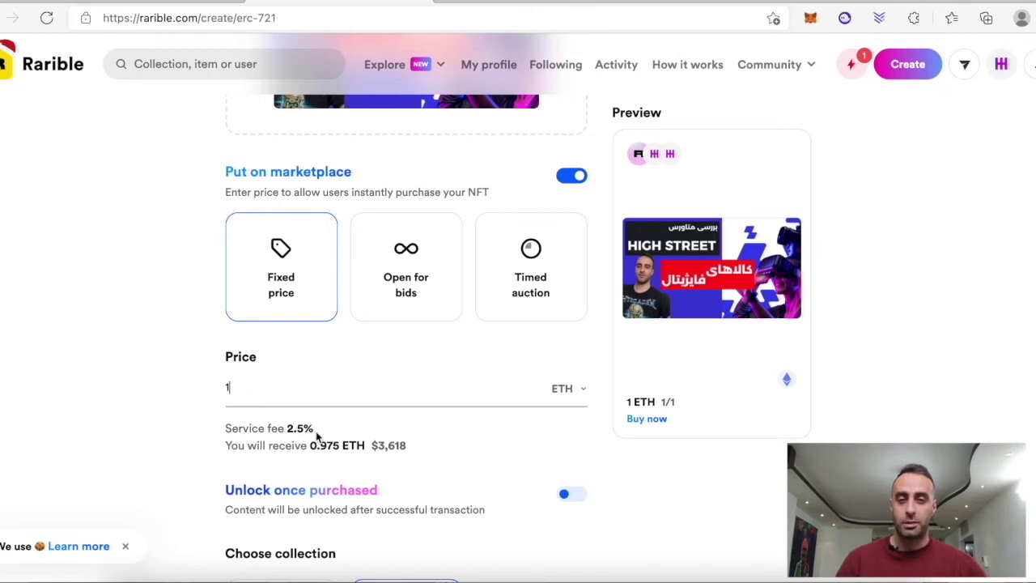
pyautogui.moveTo(318, 436); pyautogui.dragTo(208, 438)
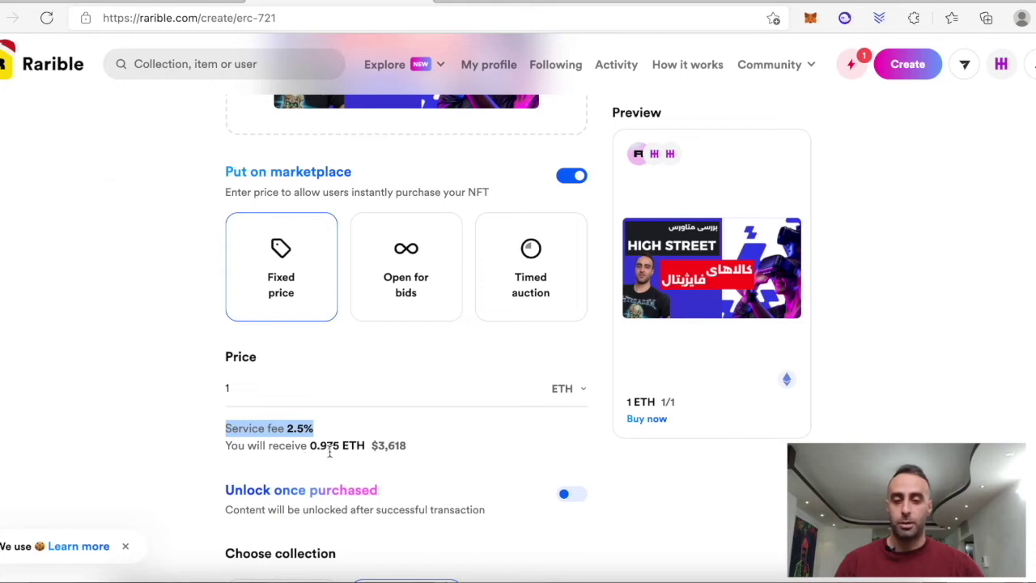
pyautogui.moveTo(320, 445); pyautogui.dragTo(432, 445)
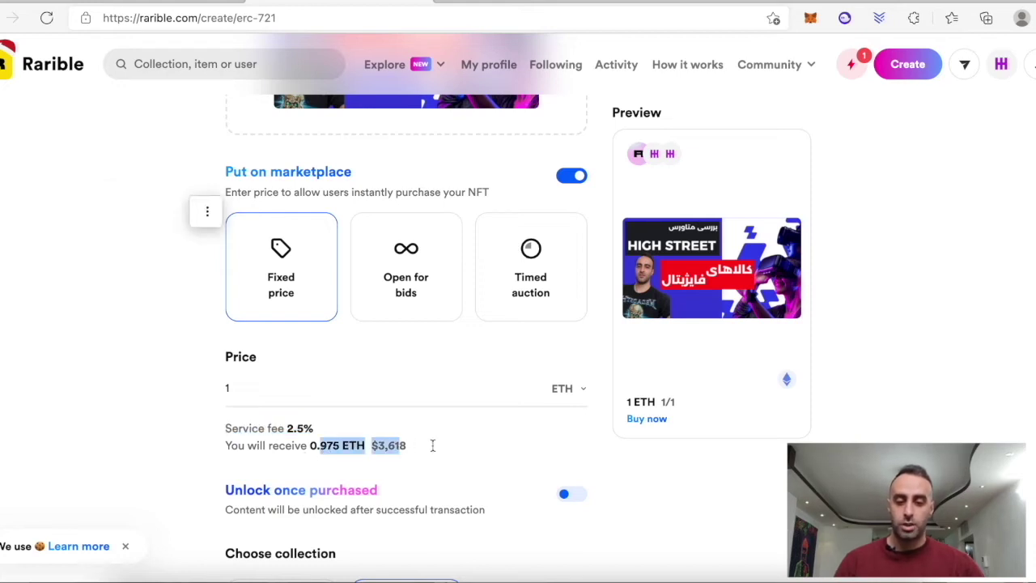
pyautogui.click(423, 445)
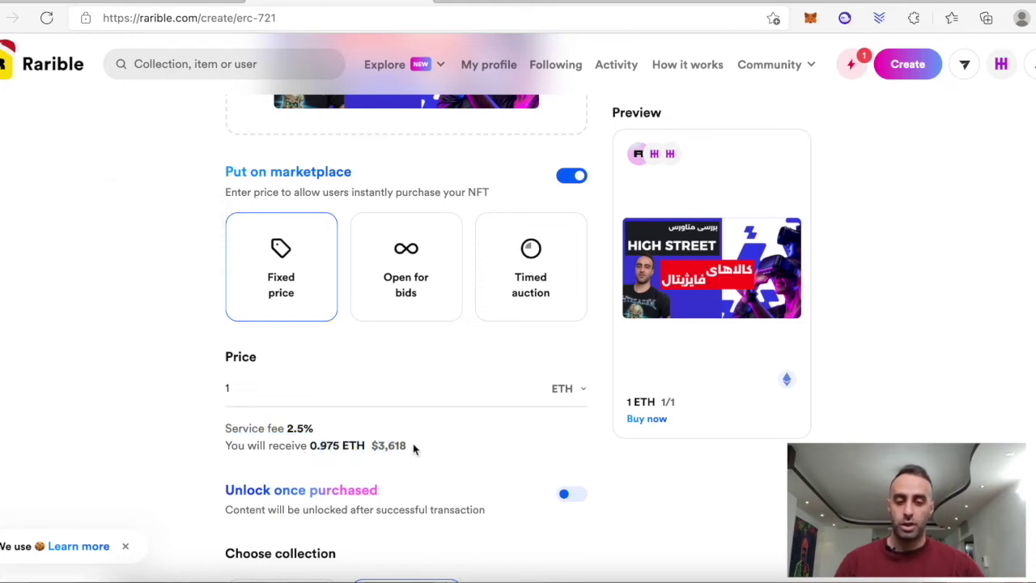
# Review the fields of the form for creating a new ERC-721 collection, and close it without creating one
pyautogui.scroll(-1, 412, 445)
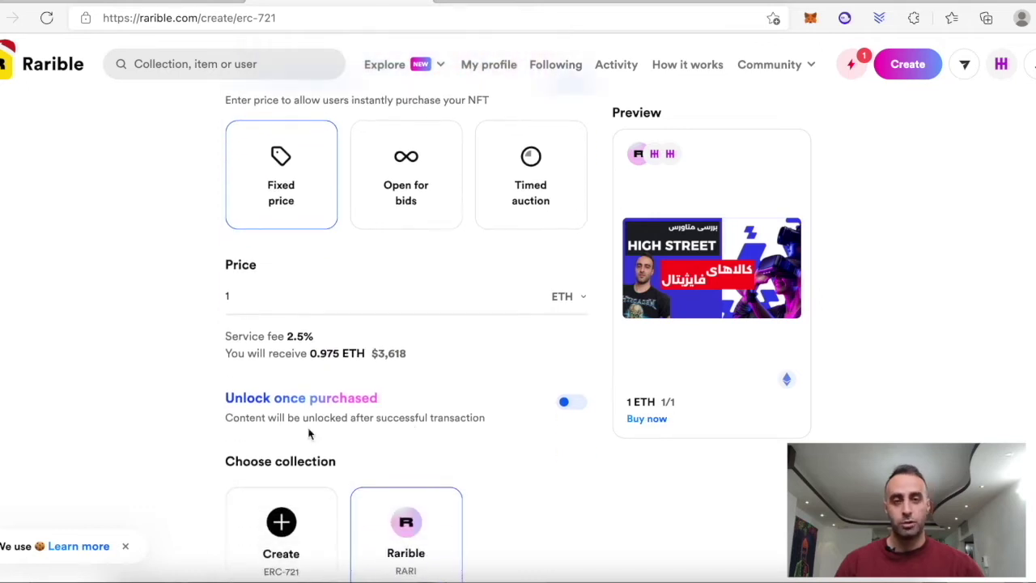
pyautogui.scroll(-1, 283, 407)
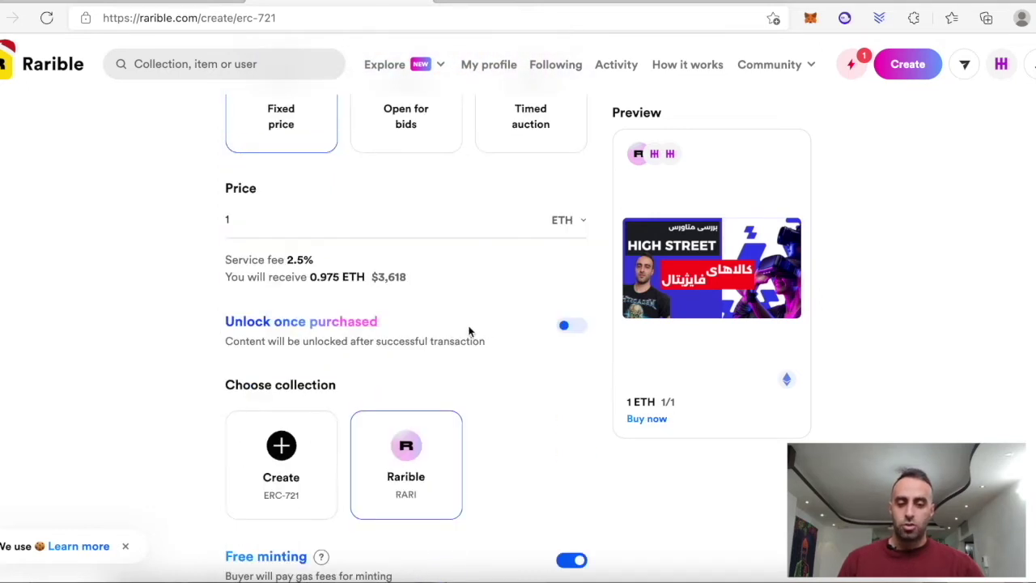
pyautogui.scroll(-2, 458, 384)
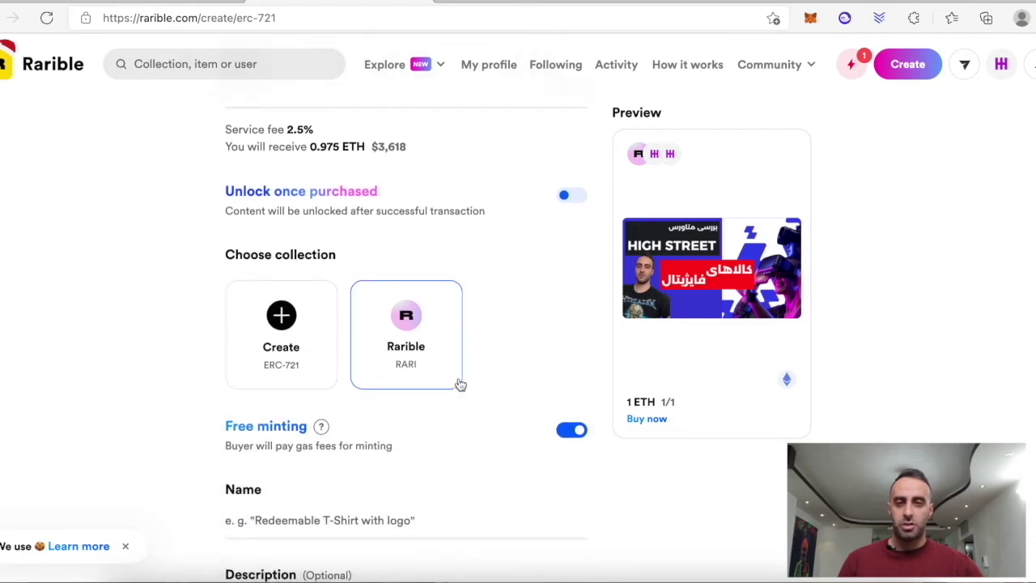
pyautogui.click(279, 348)
pyautogui.scroll(-2, 471, 353)
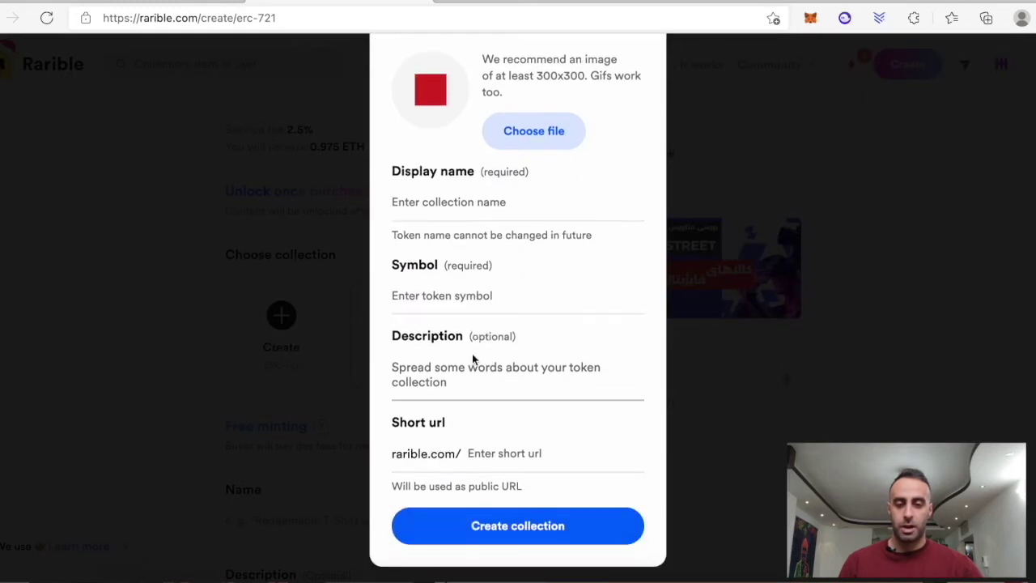
pyautogui.click(731, 352)
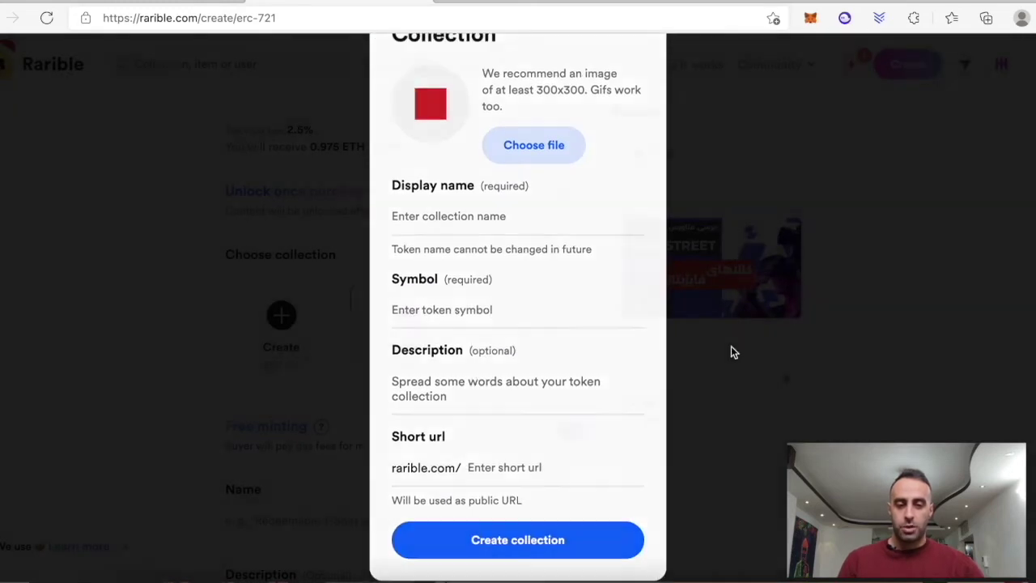
# Name the item "thumbnail"
pyautogui.scroll(-3, 329, 342)
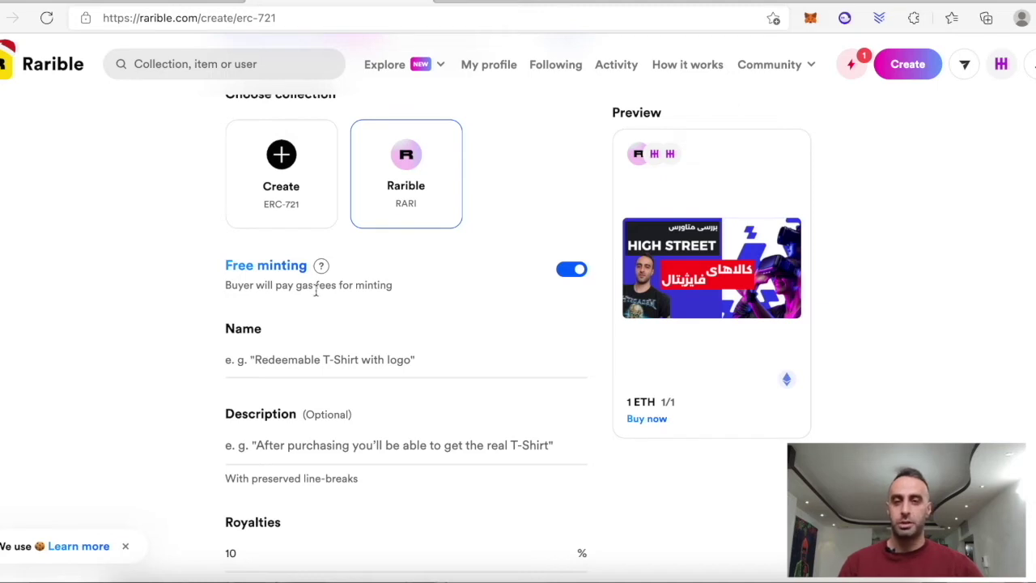
pyautogui.scroll(1, 301, 206)
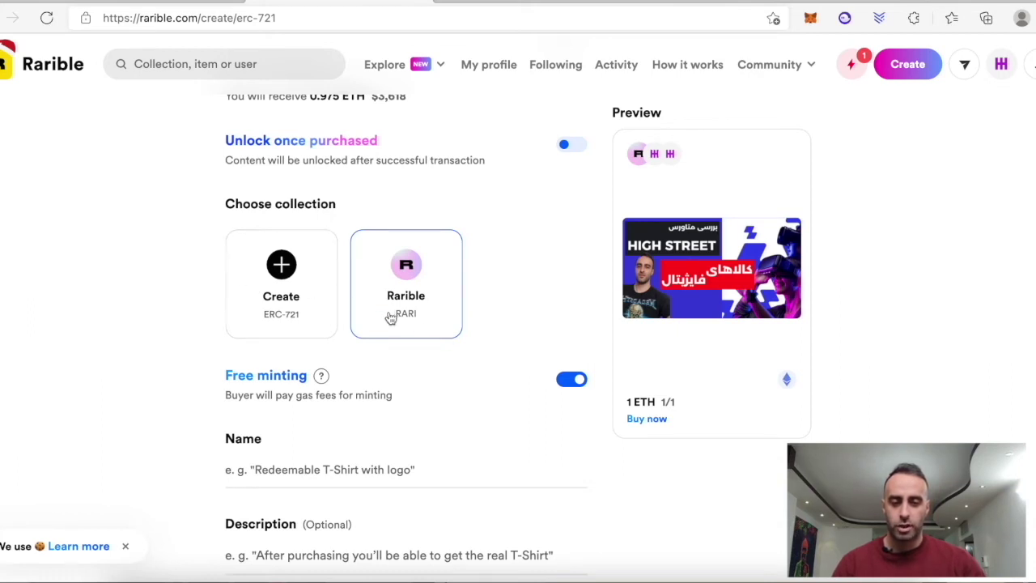
pyautogui.scroll(-1, 388, 303)
pyautogui.click(328, 411)
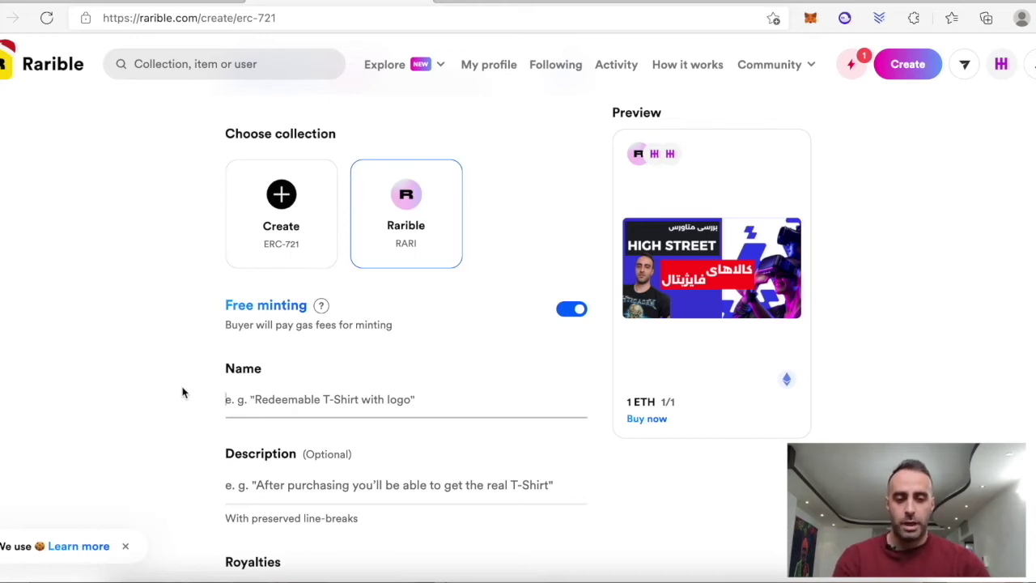
pyautogui.write('thum')
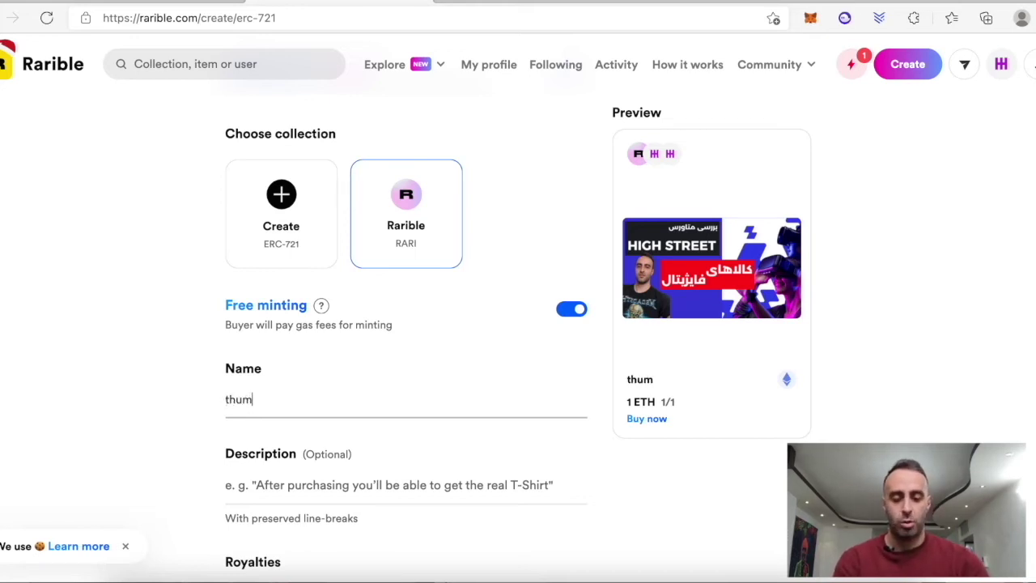
pyautogui.write('bnail')
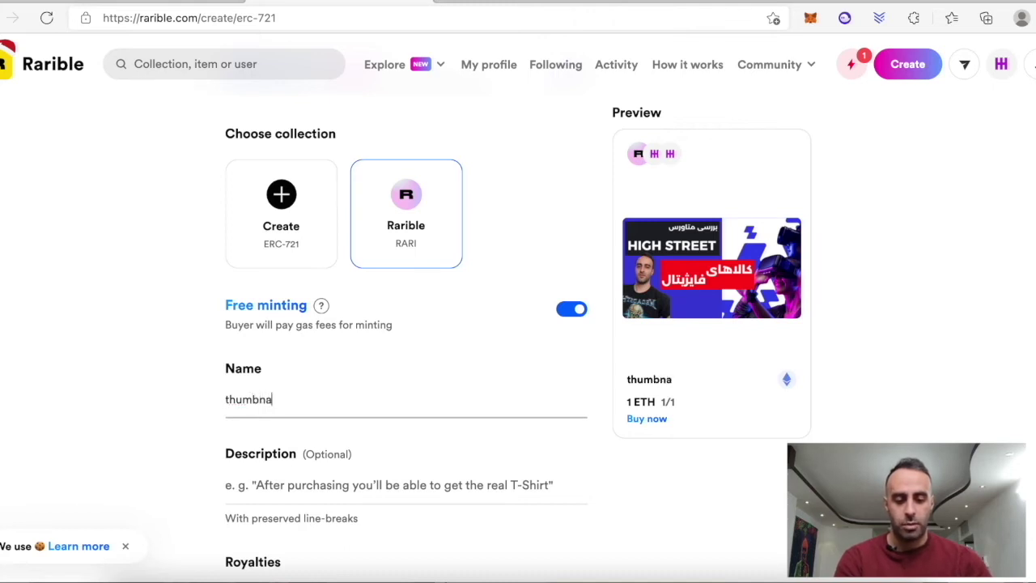
# Enter the two-line description "persian crypto size x to y" and "colourful" for the item
pyautogui.click(351, 478)
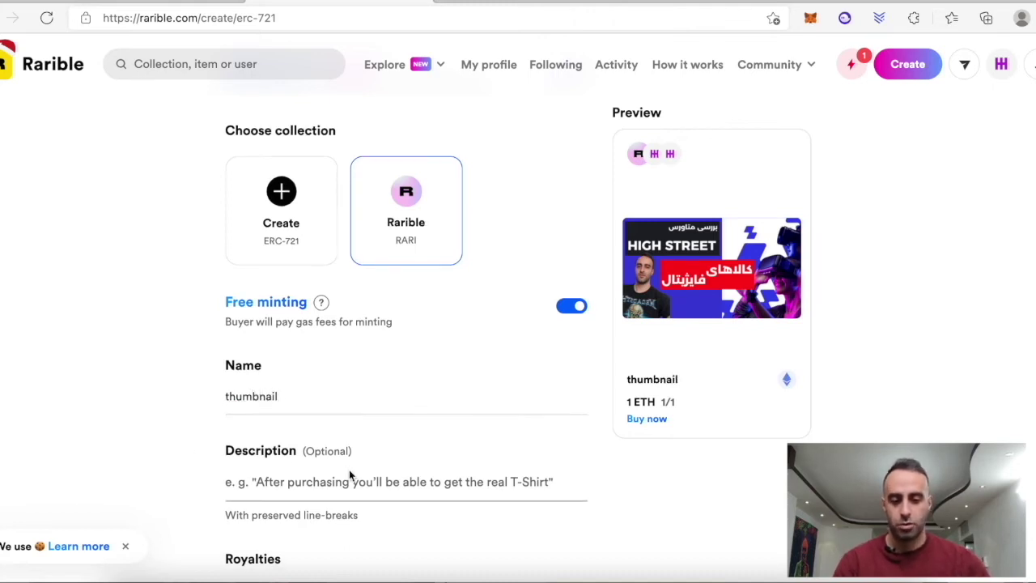
pyautogui.write('sian crypto size x to y')
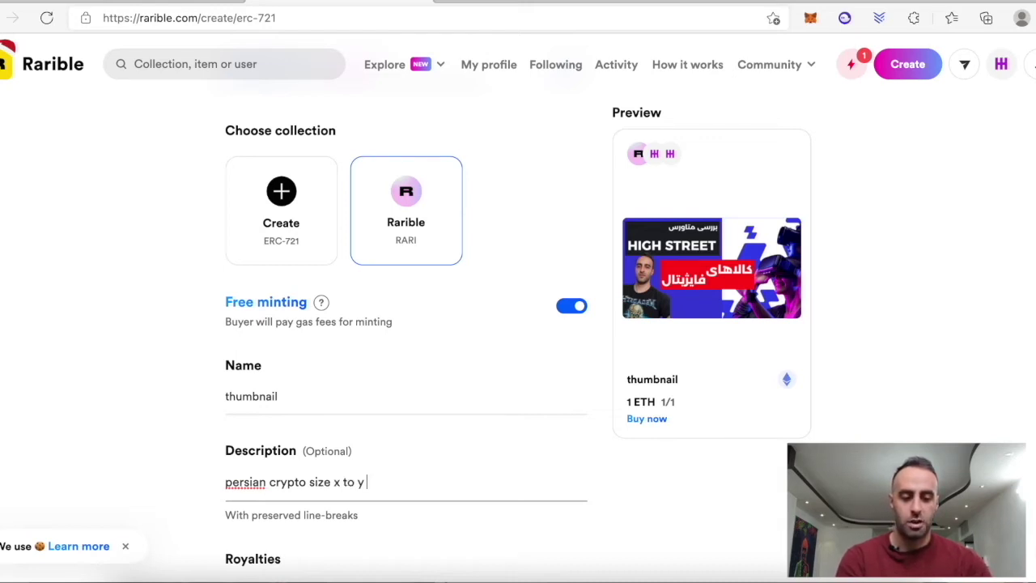
pyautogui.press('Return')
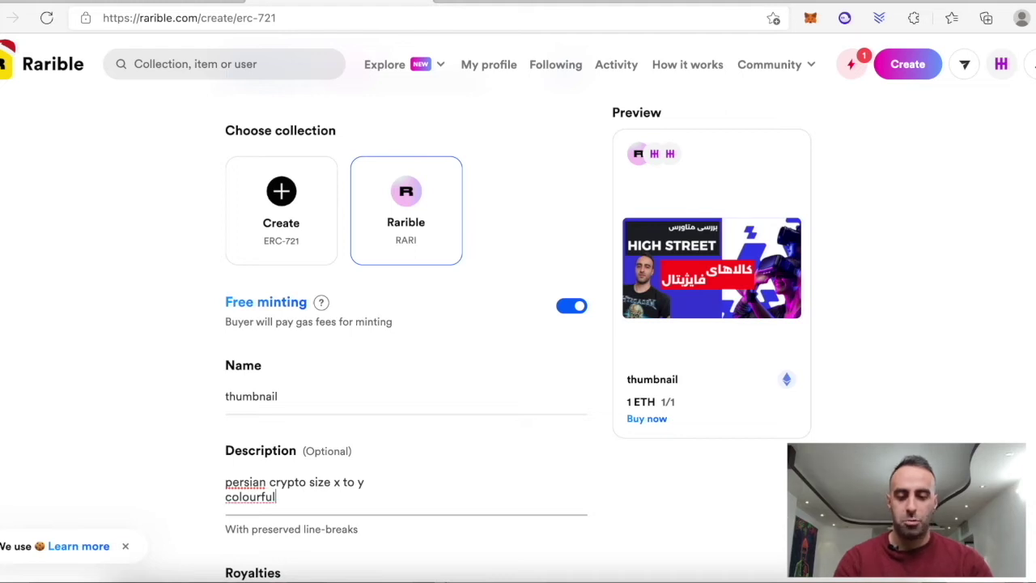
# Set the item's royalties to 0%
pyautogui.scroll(-1, 341, 501)
pyautogui.scroll(-3, 341, 501)
pyautogui.click(319, 437)
pyautogui.moveTo(282, 452); pyautogui.dragTo(147, 438)
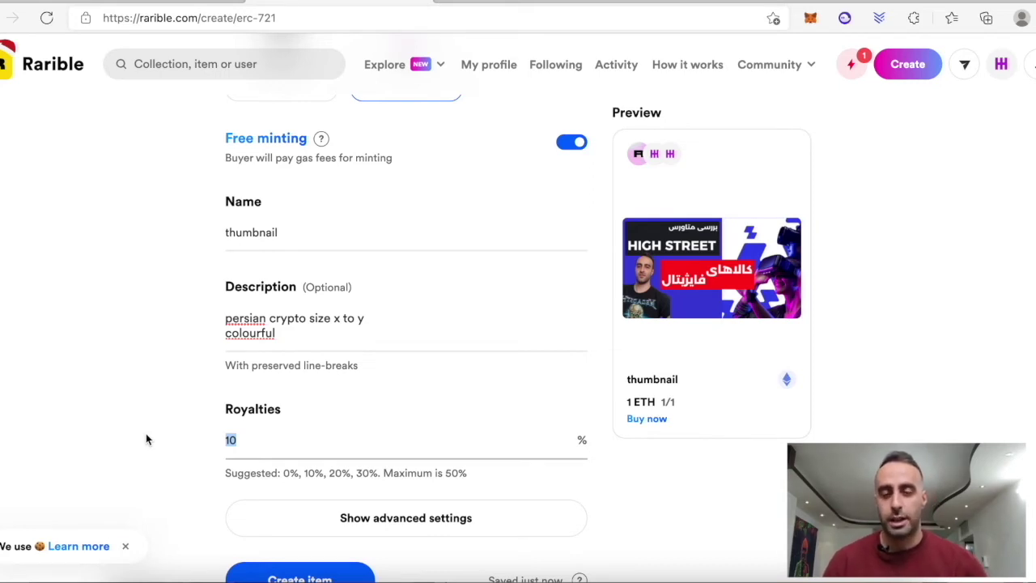
pyautogui.write('0')
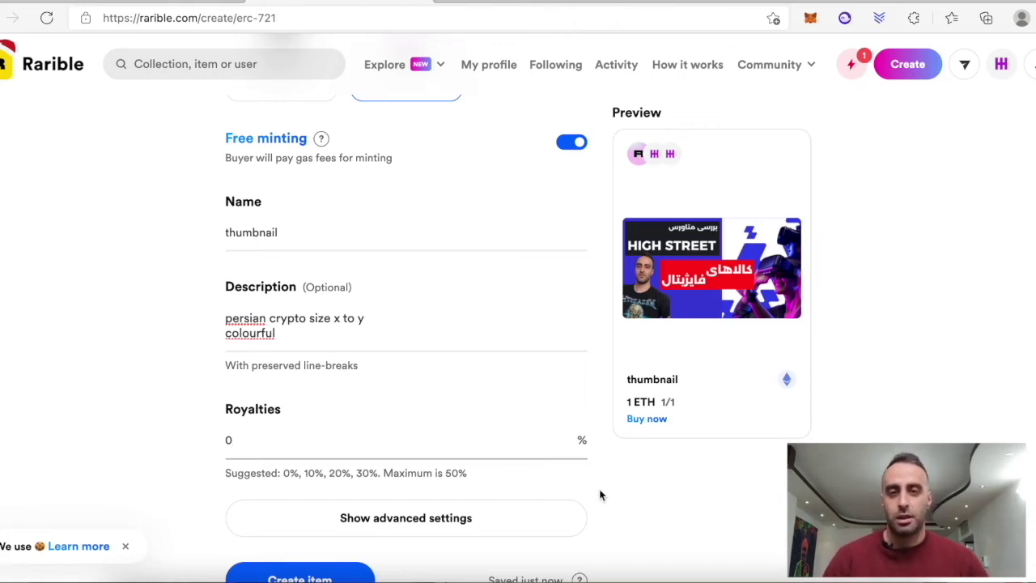
# Look over the completed form and expand the advanced settings to examine the optional properties and alternative text fields
pyautogui.scroll(2, 603, 489)
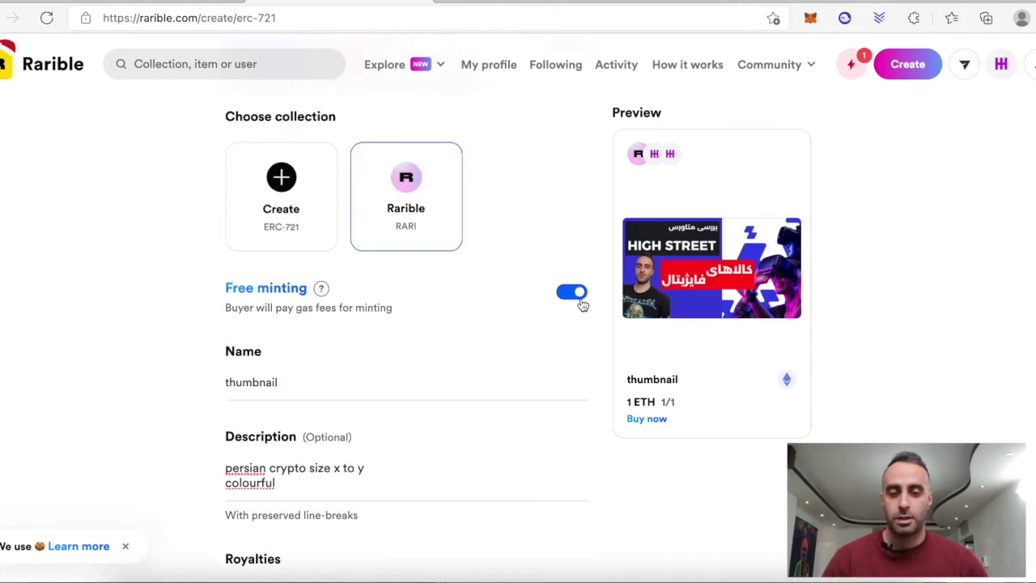
pyautogui.scroll(2, 584, 304)
pyautogui.scroll(-5, 587, 306)
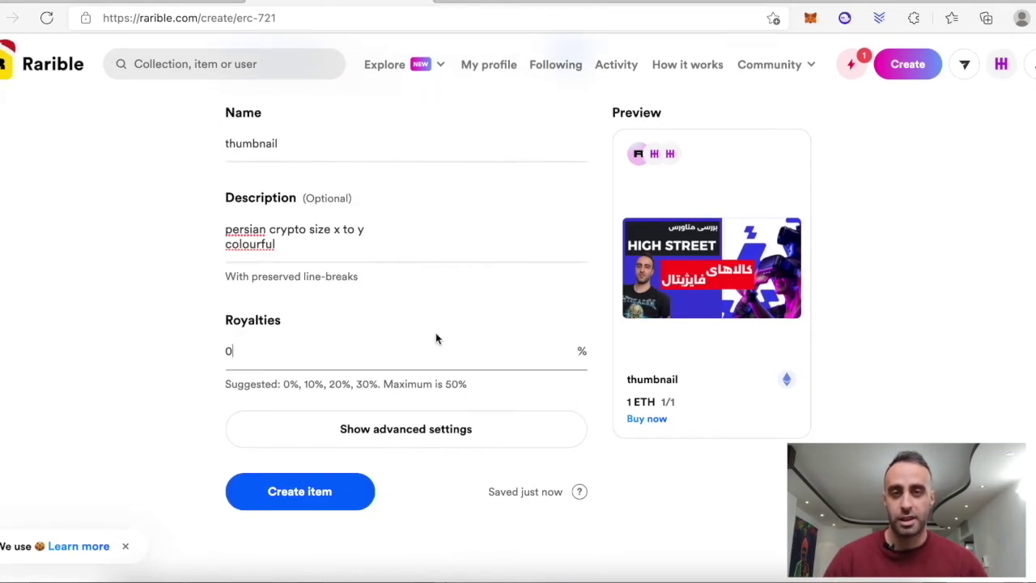
pyautogui.click(426, 429)
pyautogui.scroll(-3, 426, 412)
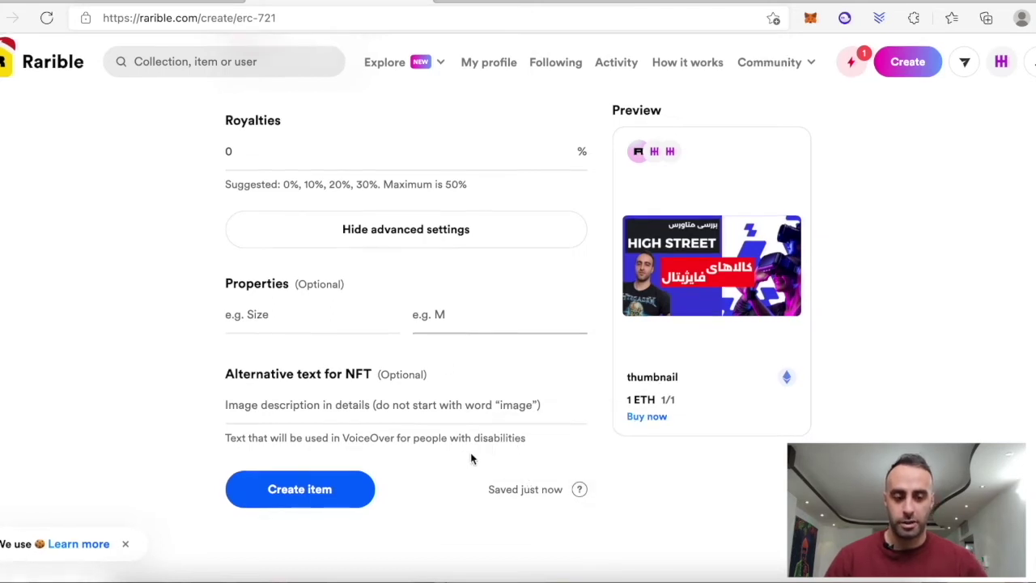
pyautogui.click(315, 412)
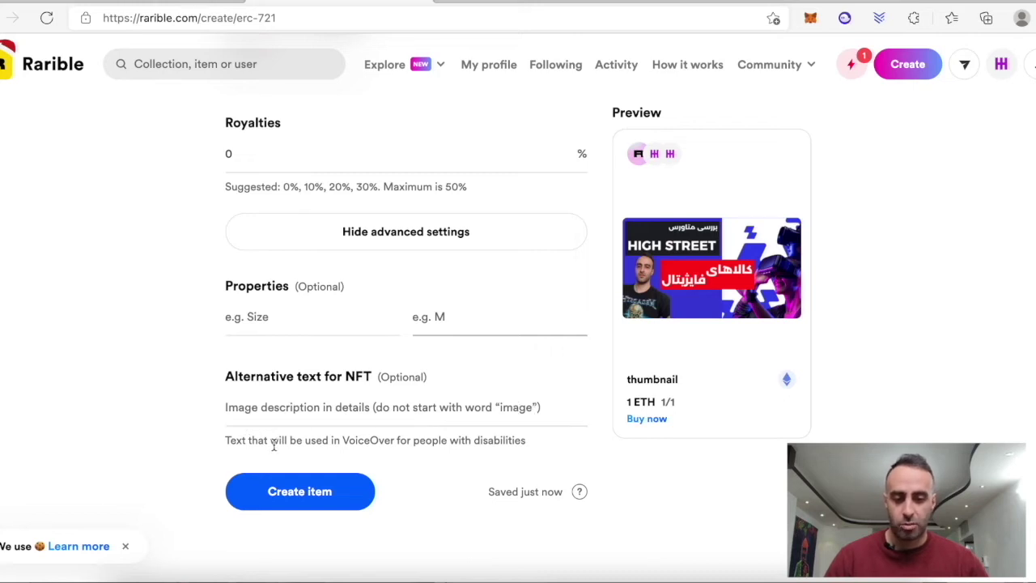
# Submit the item for creation to start its upload and minting, and highlight the Put on sale stage
pyautogui.click(299, 495)
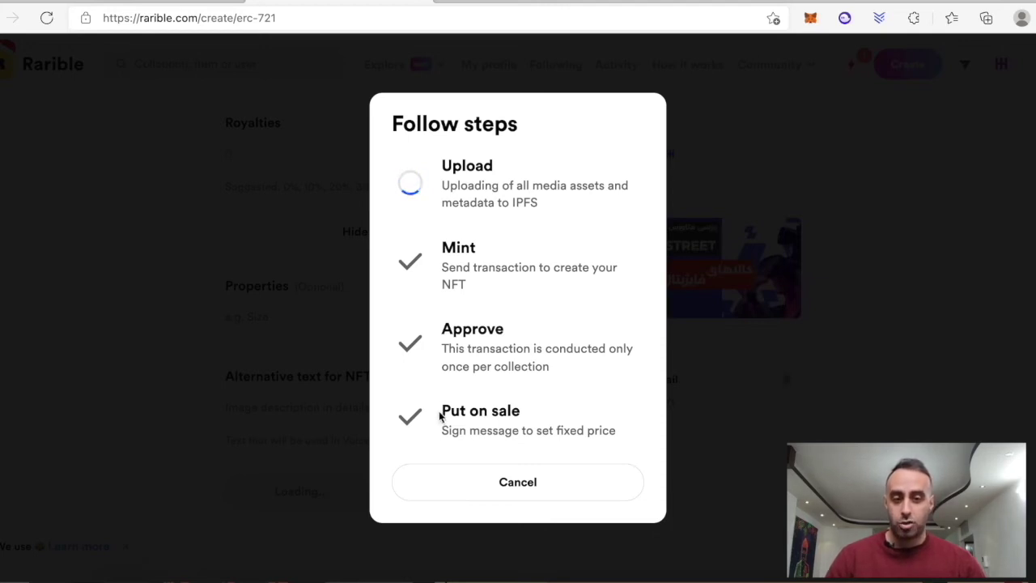
pyautogui.moveTo(442, 415); pyautogui.dragTo(547, 417)
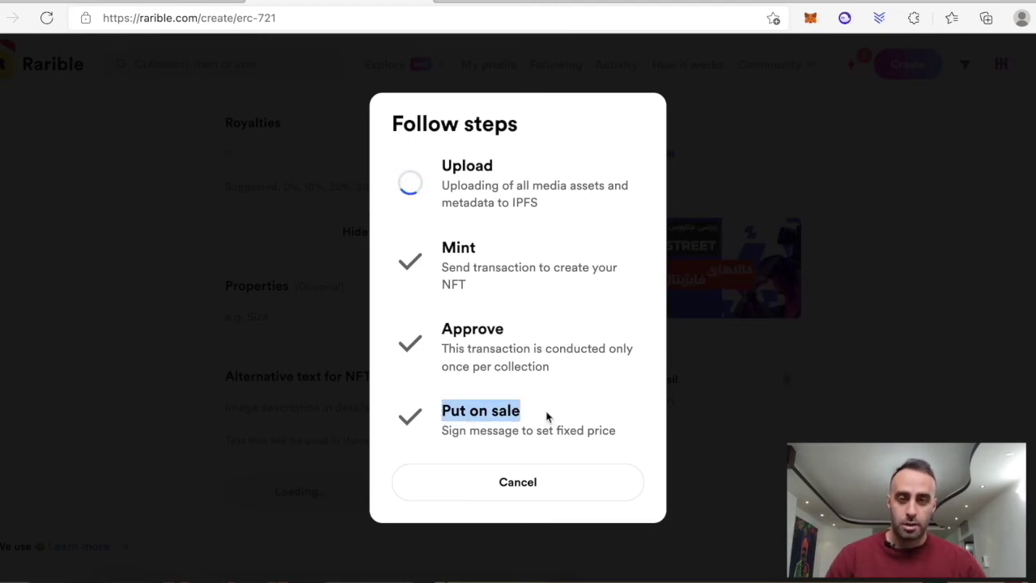
pyautogui.click(466, 423)
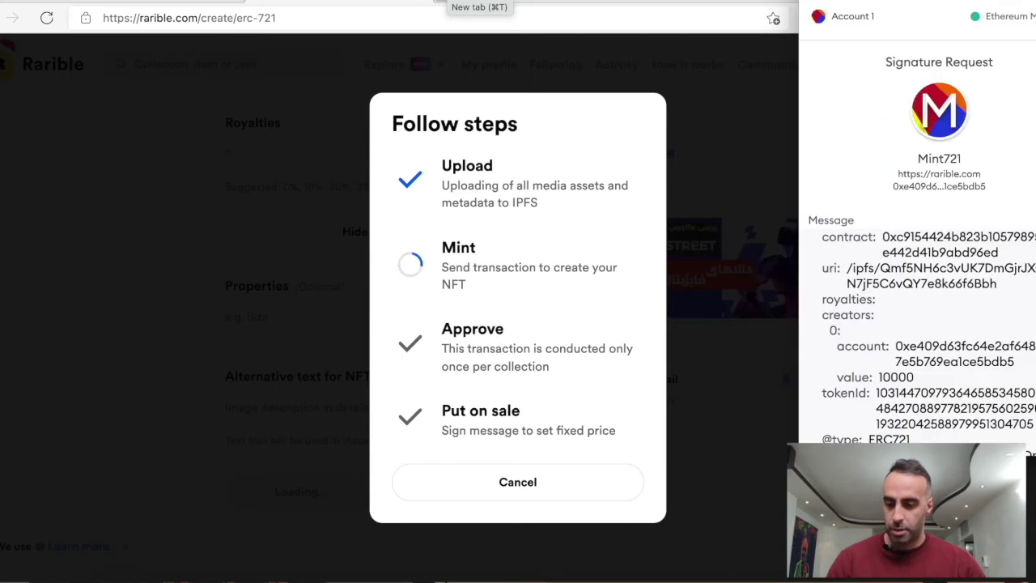
# Sign the wallet's Mint721 request to mint the NFT and its Exchange request to put it on sale, reviewing each message
pyautogui.scroll(-3, 1007, 296)
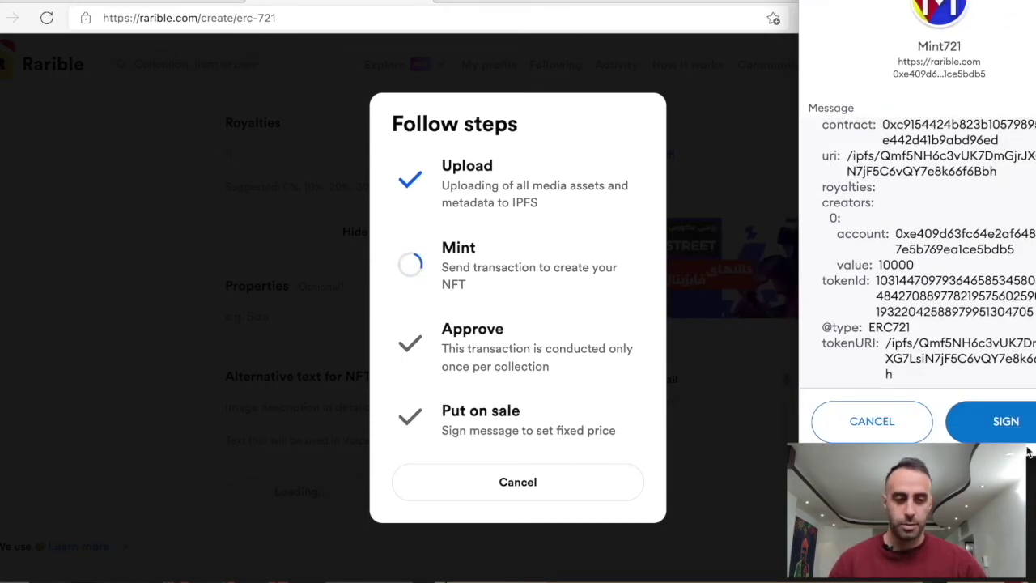
pyautogui.click(1012, 421)
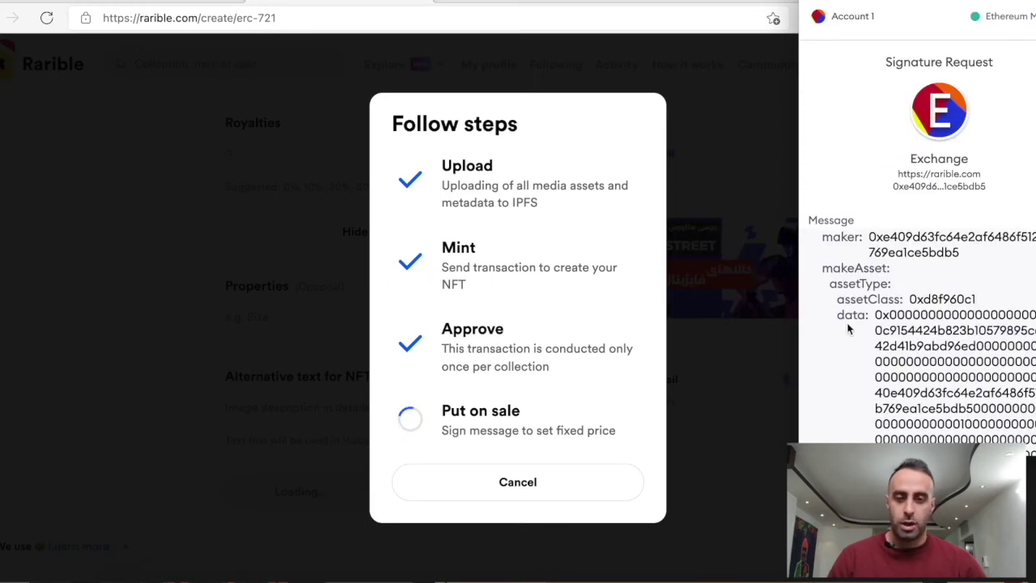
pyautogui.scroll(-15, 875, 324)
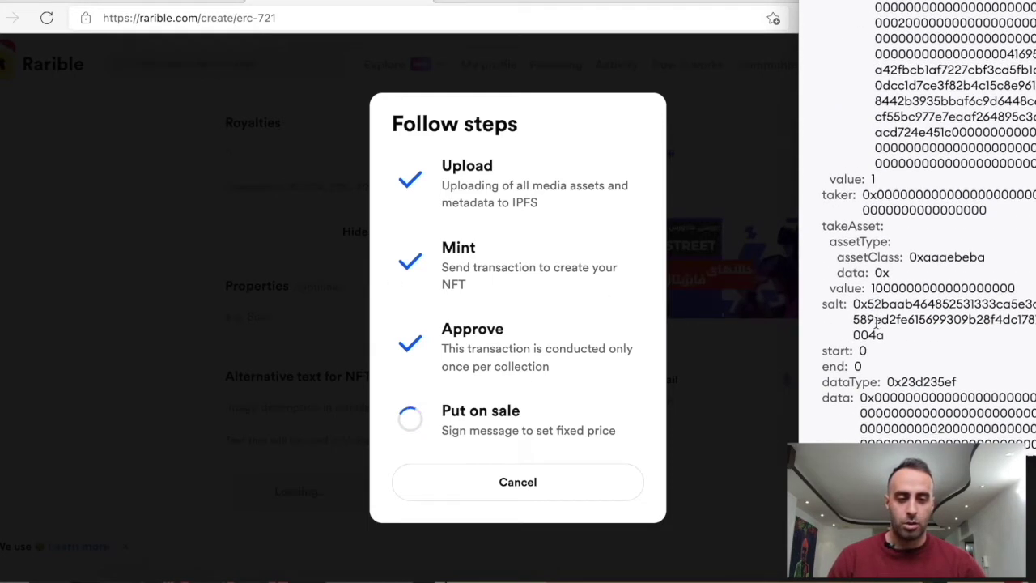
pyautogui.scroll(15, 875, 323)
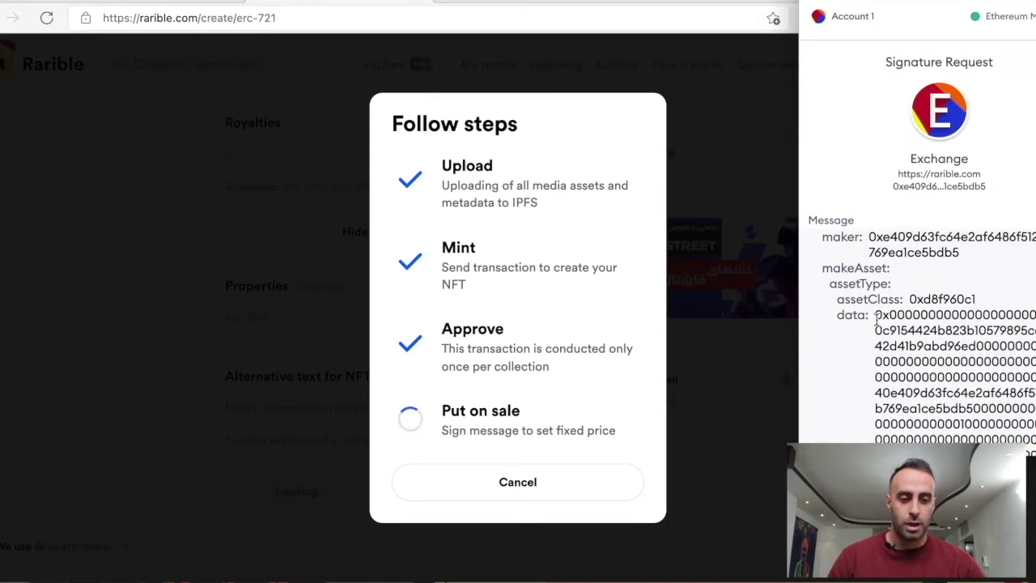
pyautogui.scroll(-15, 933, 331)
pyautogui.click(995, 422)
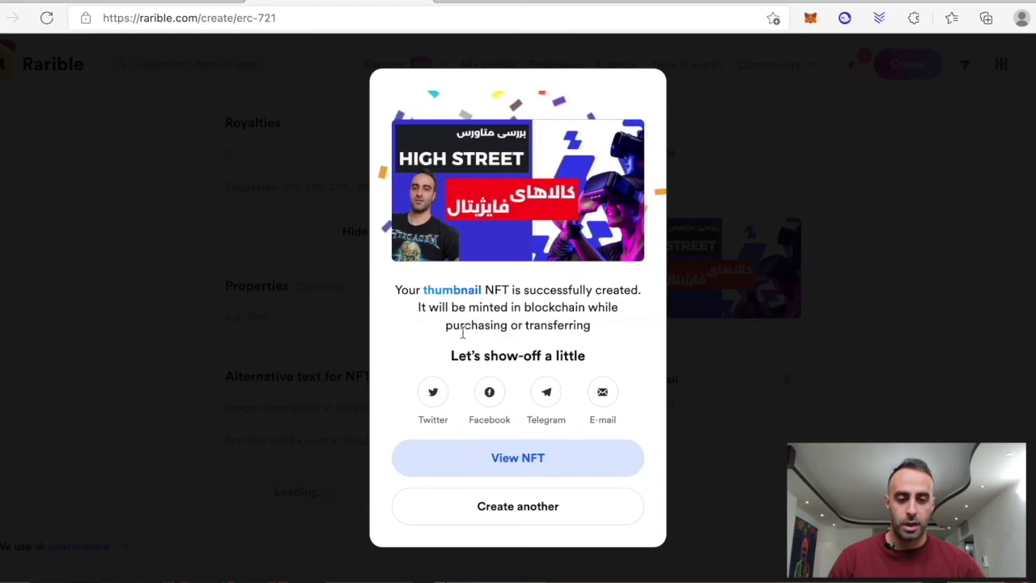
# View the newly created NFT and examine its sale price, description, creator, owner and blockchain details
pyautogui.click(532, 463)
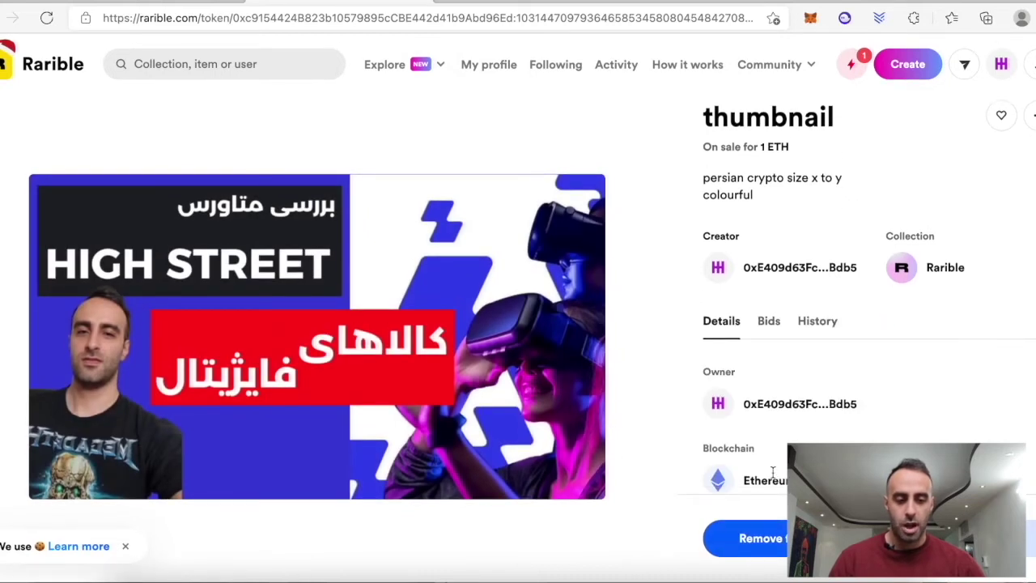
pyautogui.scroll(-1, 770, 484)
pyautogui.scroll(1, 772, 457)
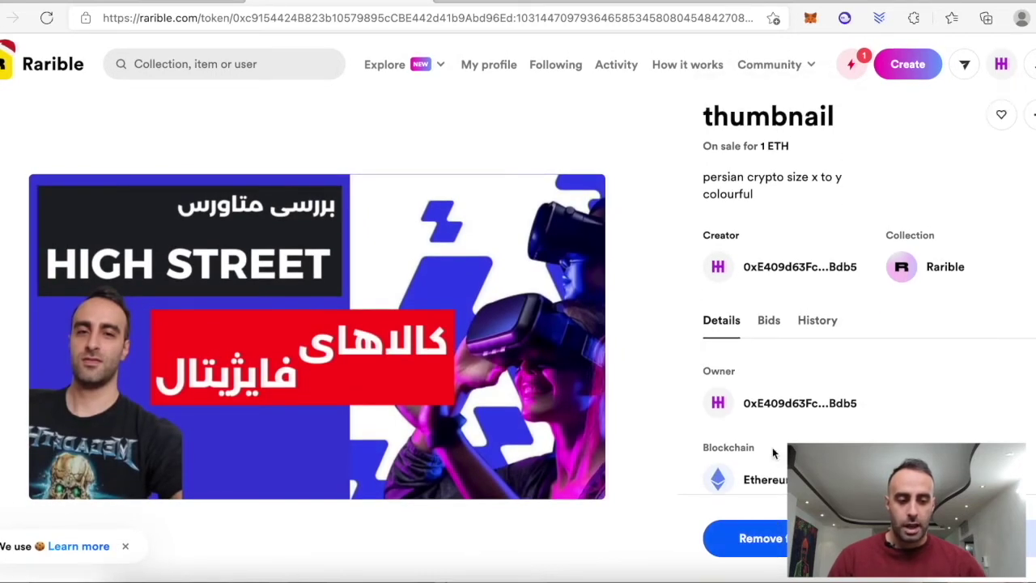
pyautogui.scroll(-1, 622, 548)
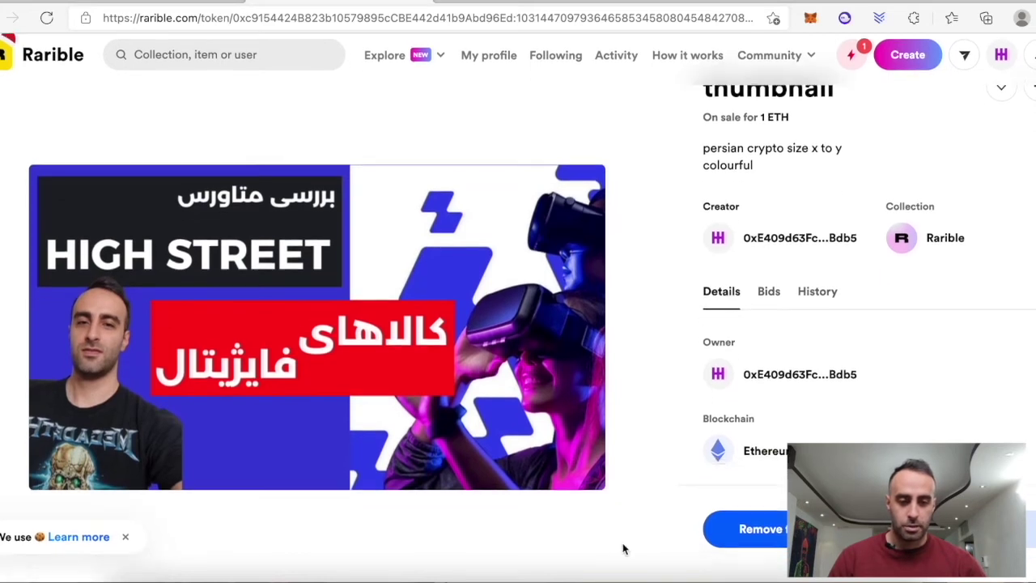
pyautogui.scroll(1, 552, 542)
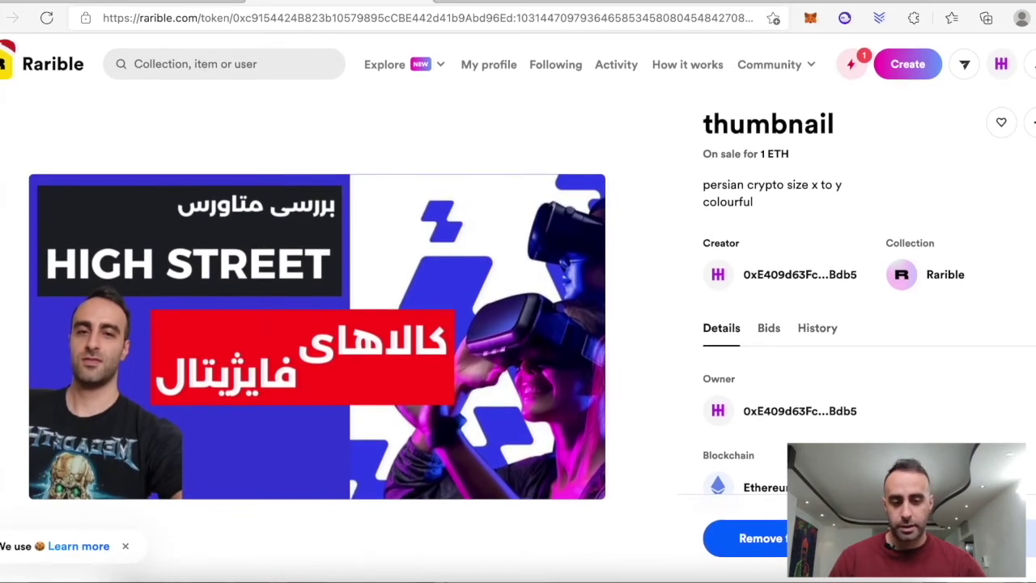